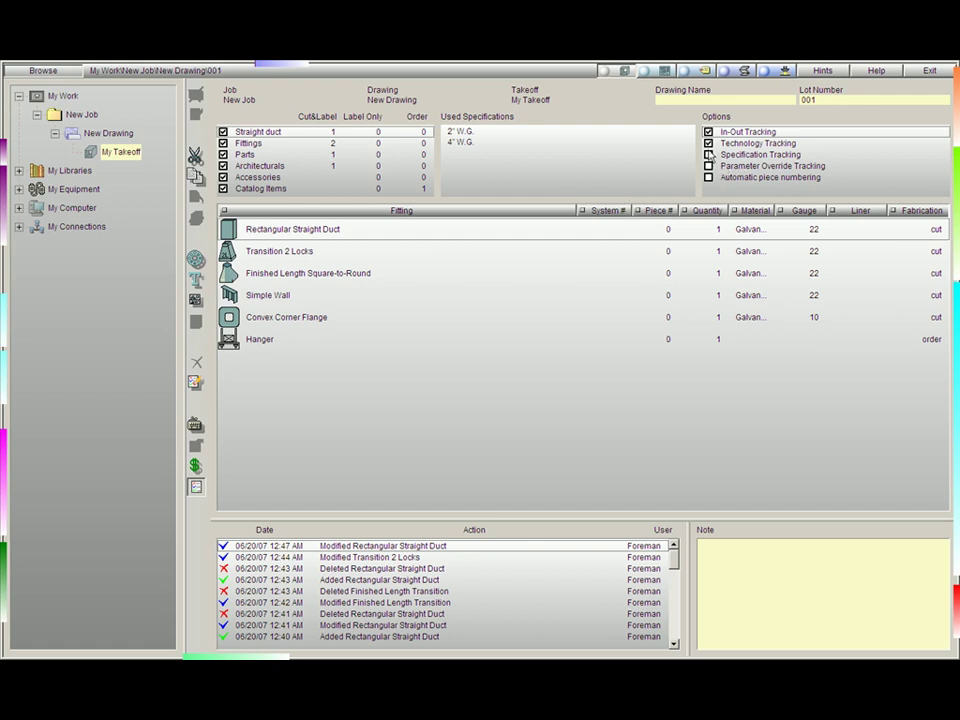
- Uncheck the takeoff tracking options and start a new Finished Length Transition fitting
click(708, 154)
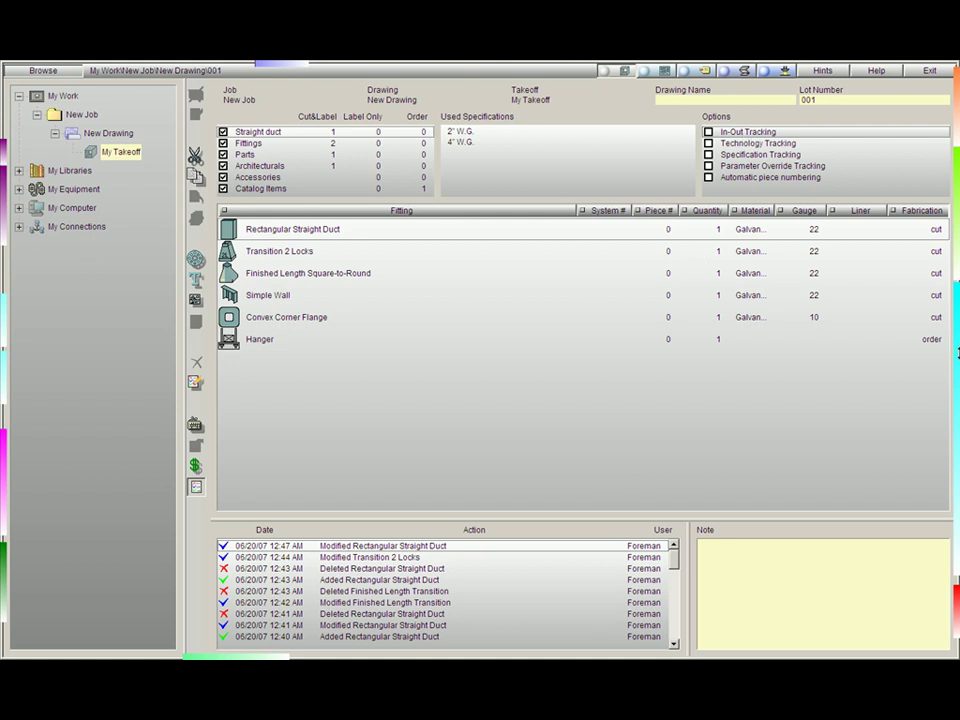
click(810, 305)
- Add a Finished Length Transition with Width Out 12 to the takeoff list
click(727, 298)
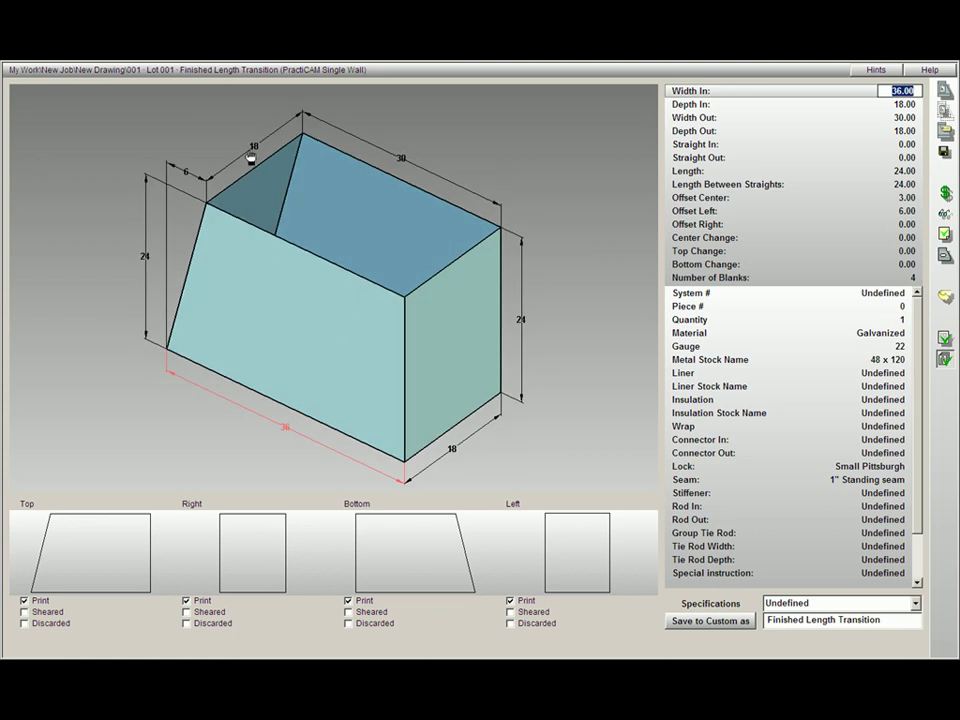
click(400, 158)
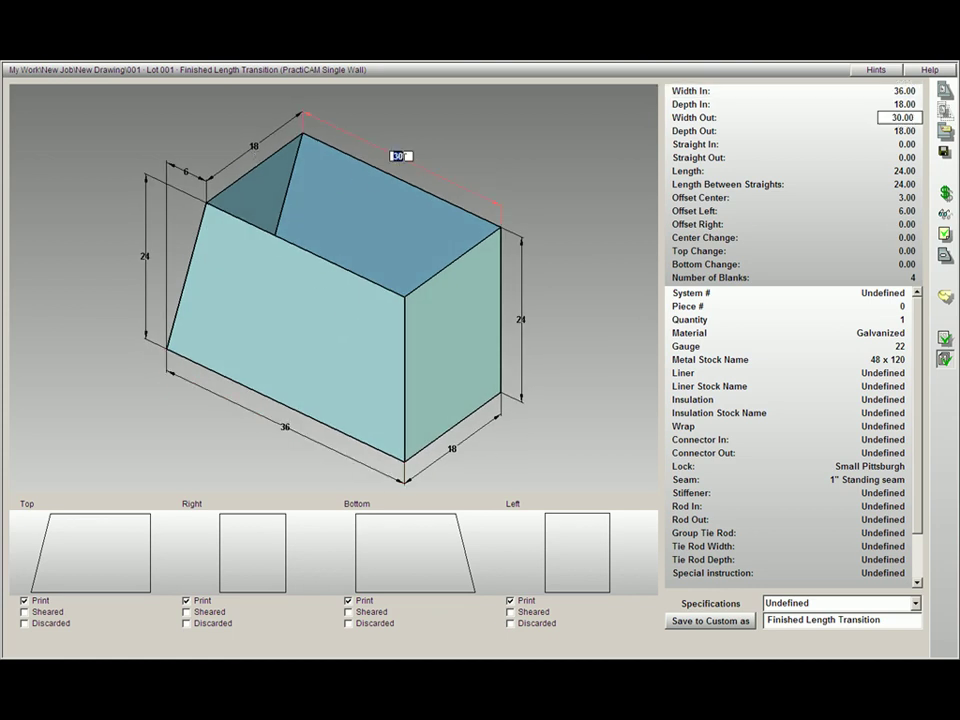
text(12)
key(Return)
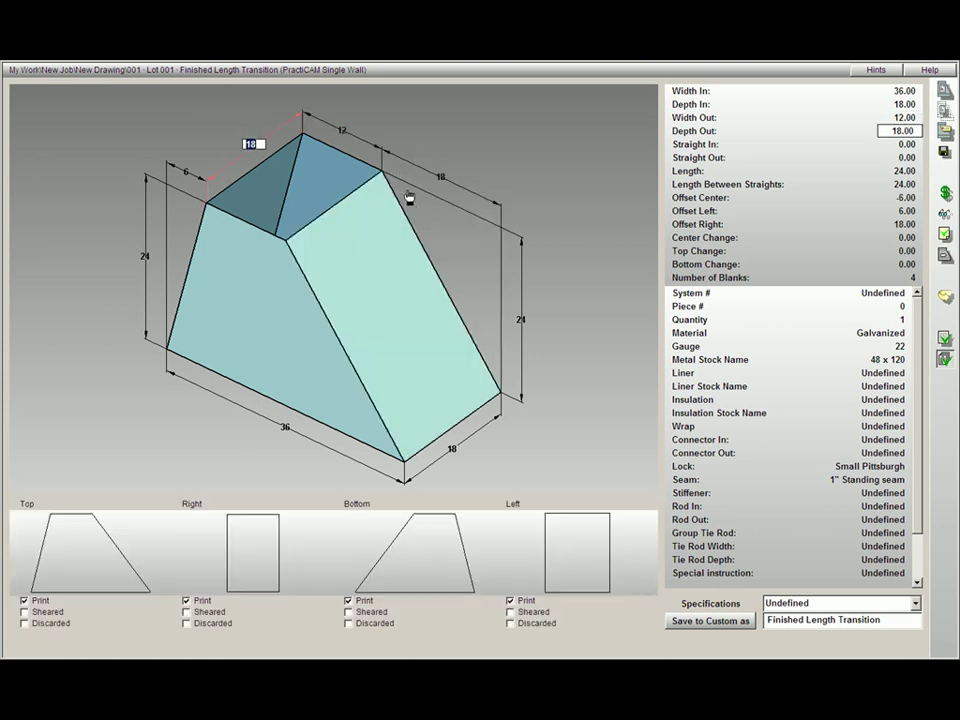
click(943, 90)
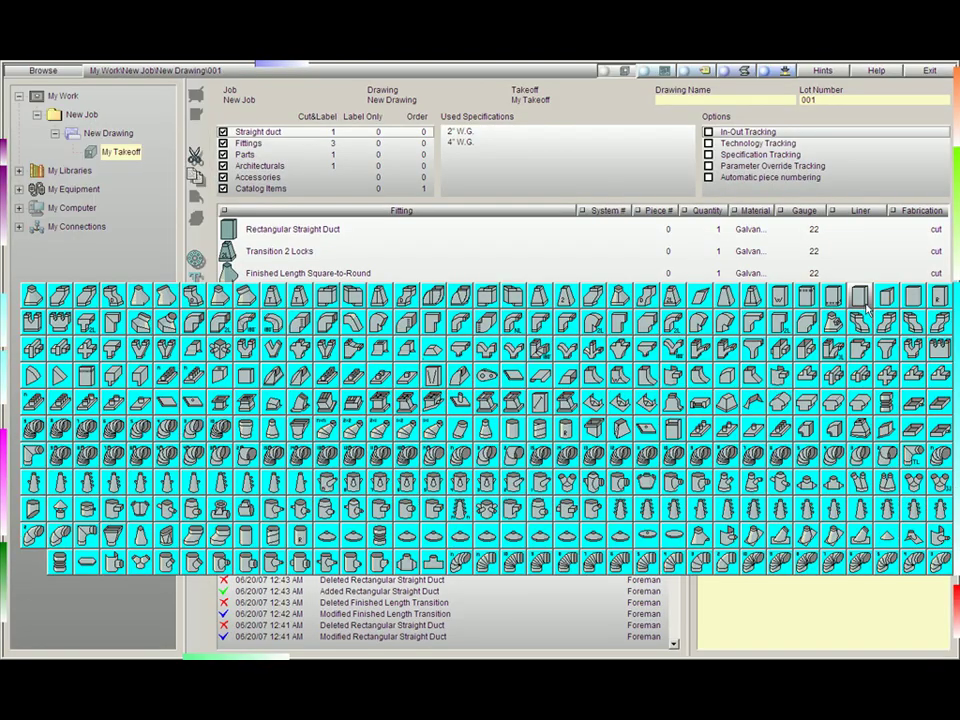
- Start a 12-inch Rectangular Straight Duct, orbit it, and show its tracking options
click(859, 295)
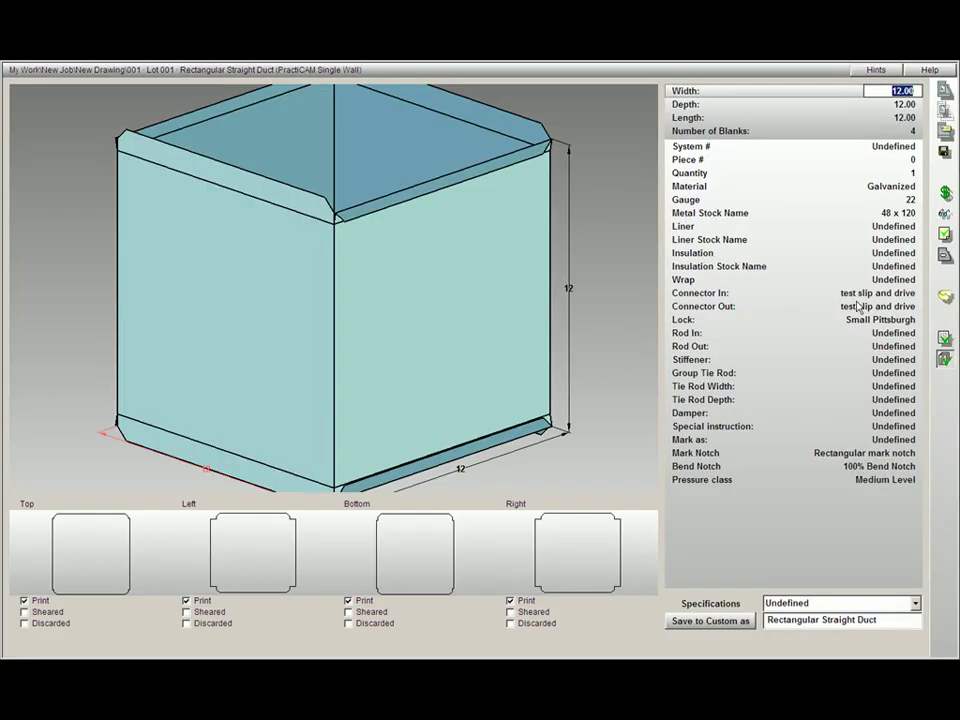
drag(490, 345, 462, 380)
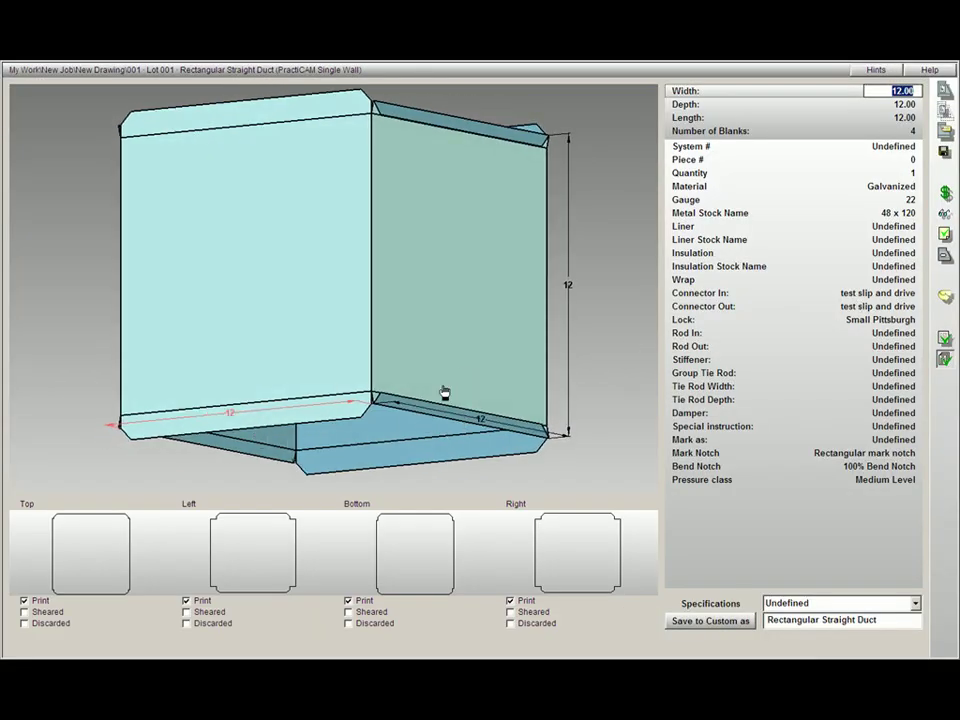
click(944, 297)
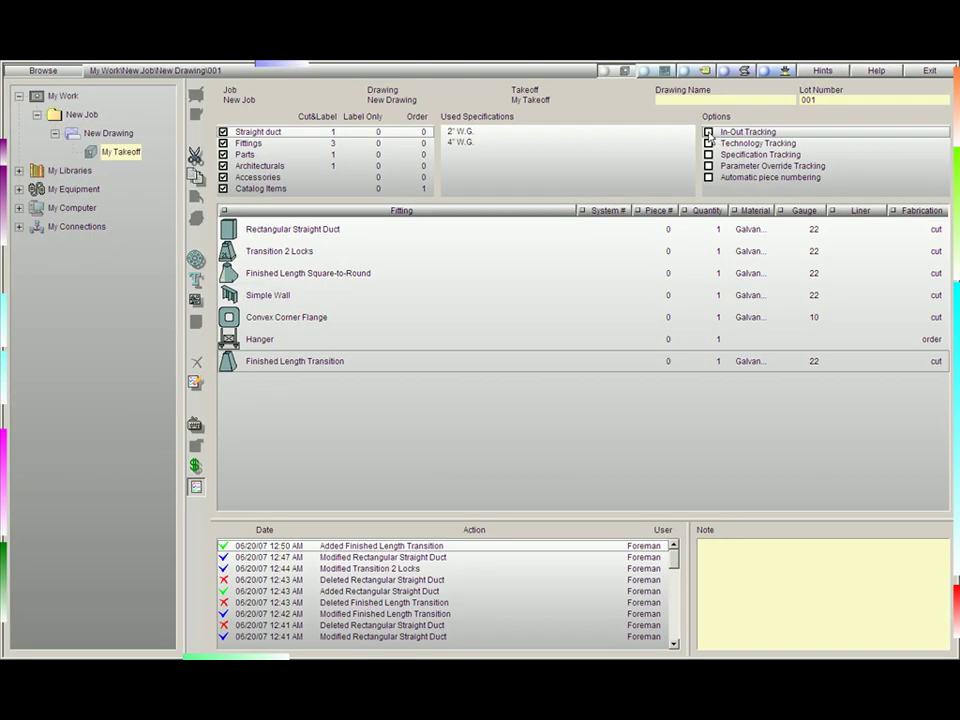
- Change the Finished Length Transition's Width Out to 16 and save it
double_click(489, 364)
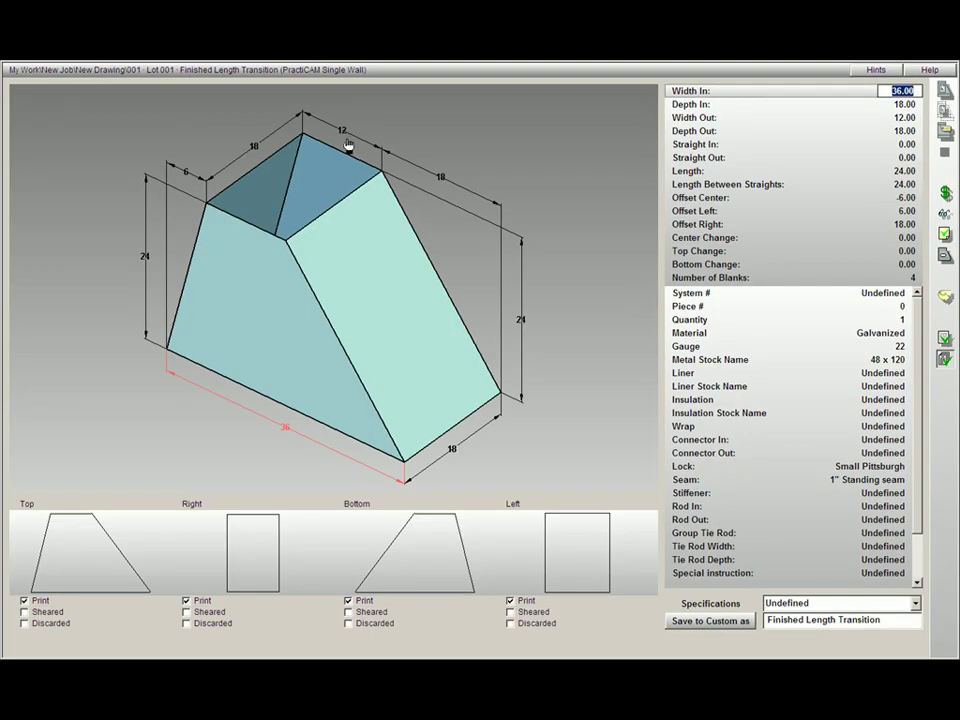
click(341, 129)
text(16)
key(Tab)
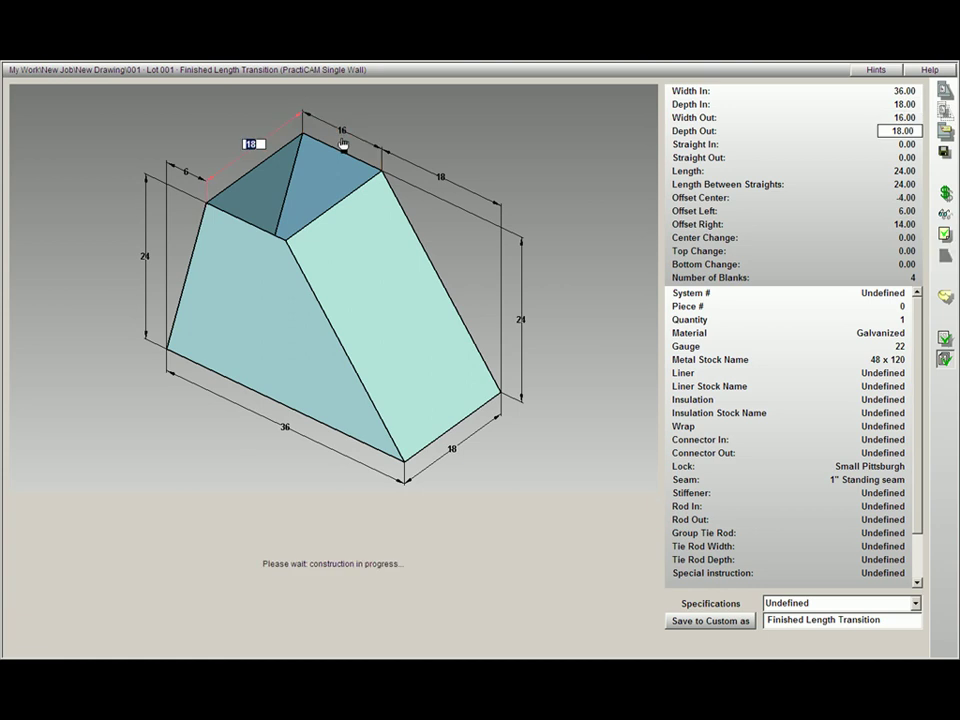
click(944, 92)
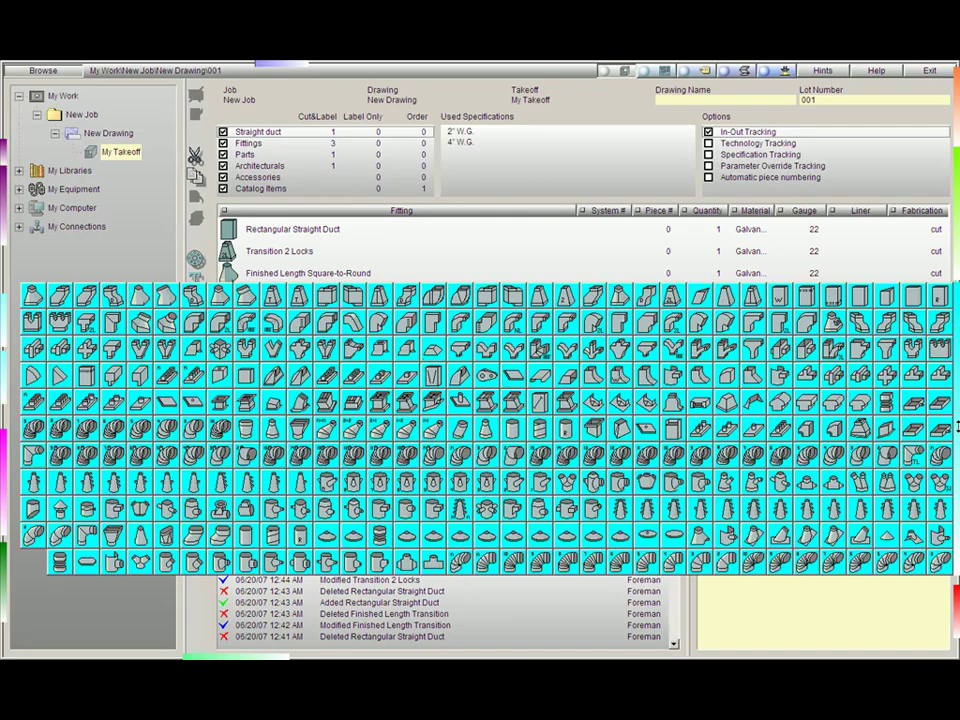
- Start a Rectangular Straight Duct with the inherited 16×18×24 size and orbit it to inspect
click(858, 298)
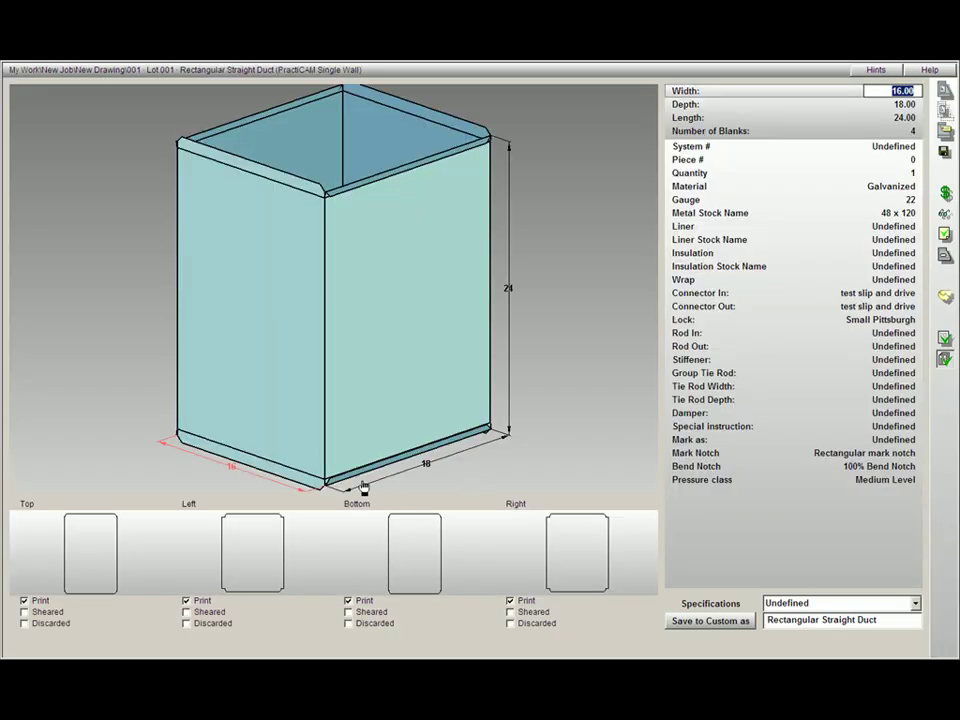
drag(364, 440, 368, 388)
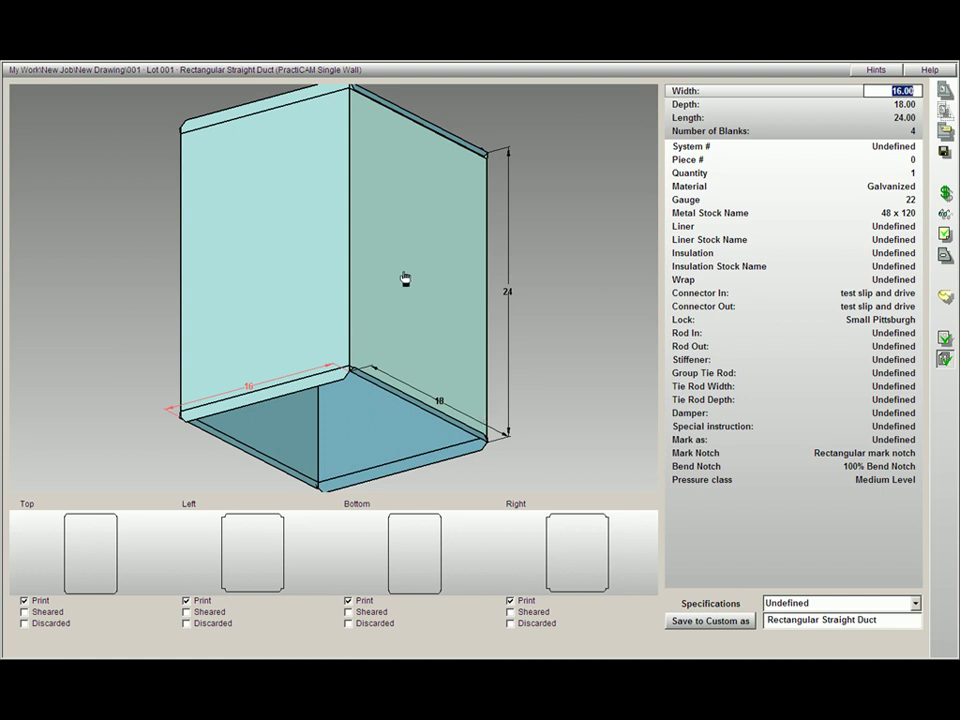
drag(417, 274, 384, 306)
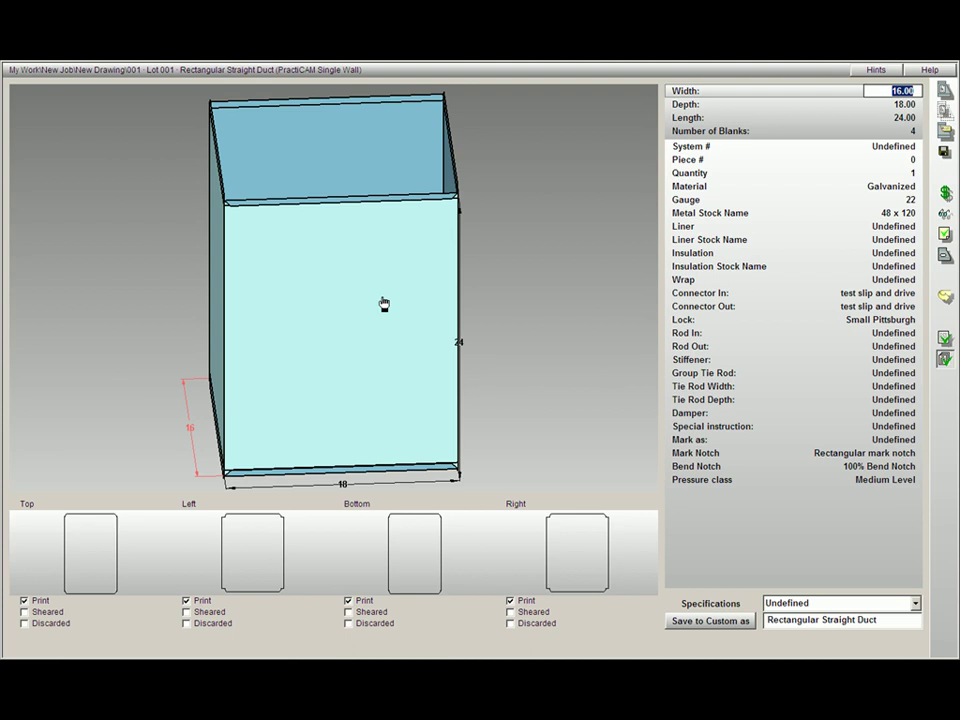
drag(384, 304, 383, 337)
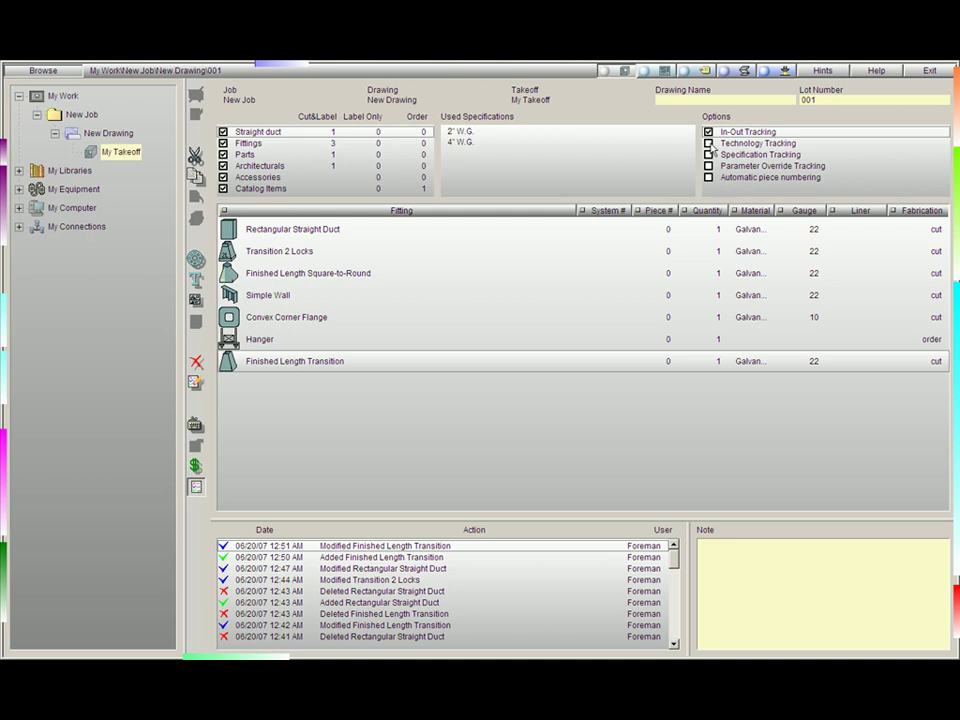
- Turn on Technology Tracking and set the transition's material to Aluminum, gauge 10
click(709, 143)
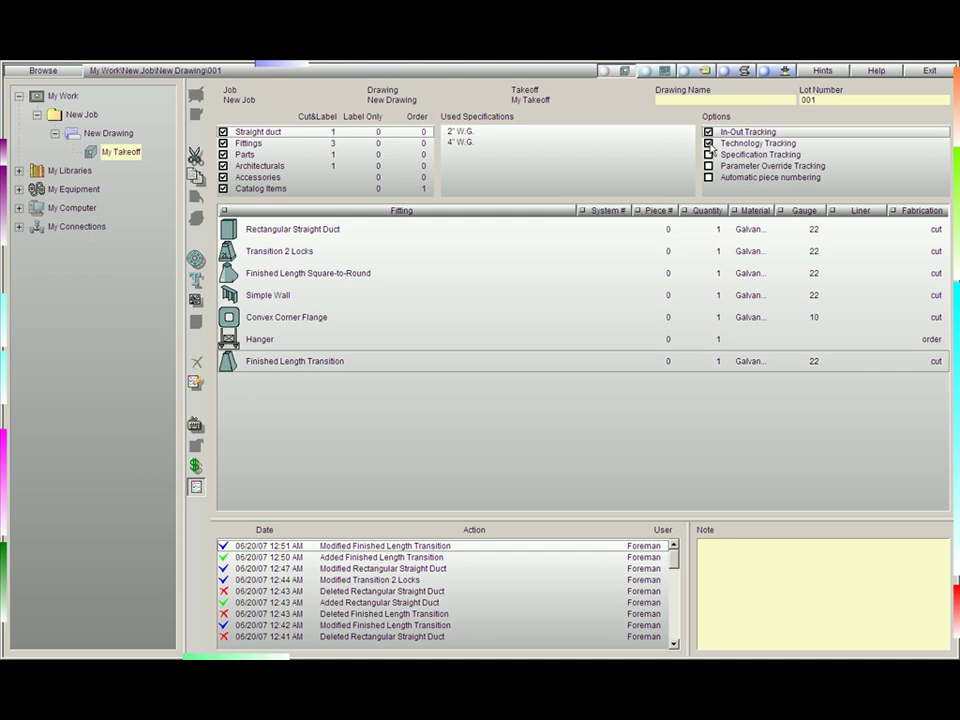
double_click(531, 362)
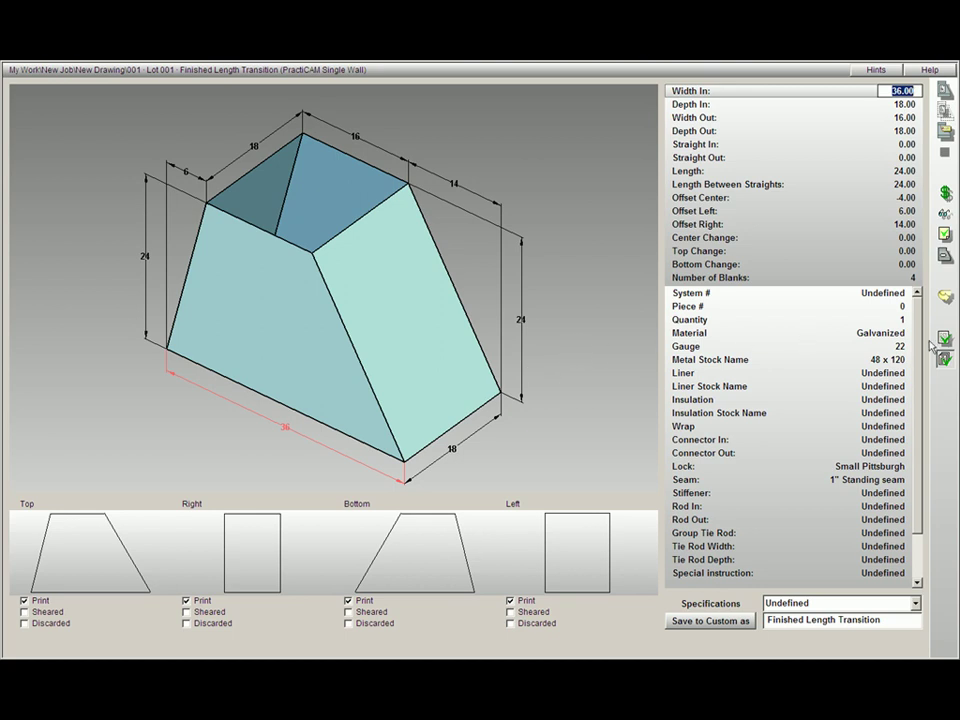
click(880, 333)
click(905, 333)
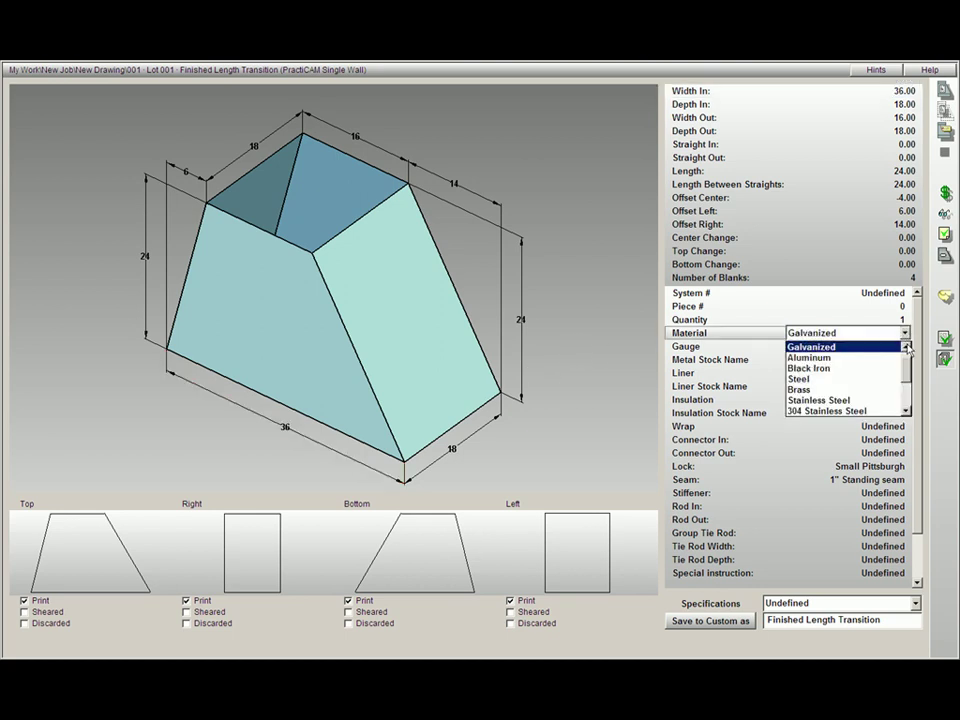
click(820, 357)
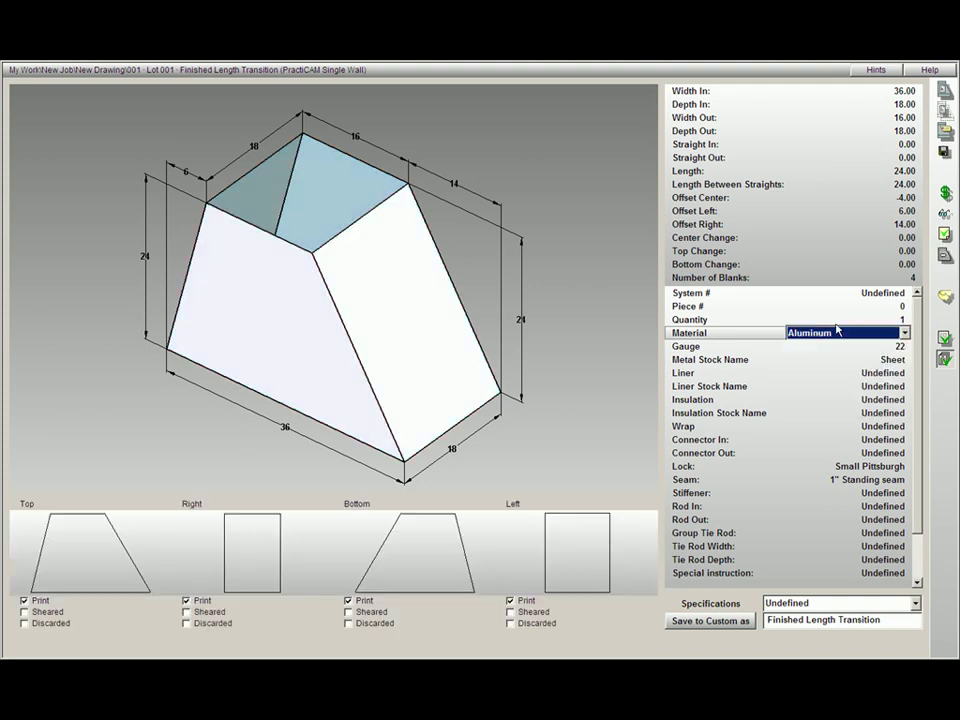
click(860, 346)
click(905, 346)
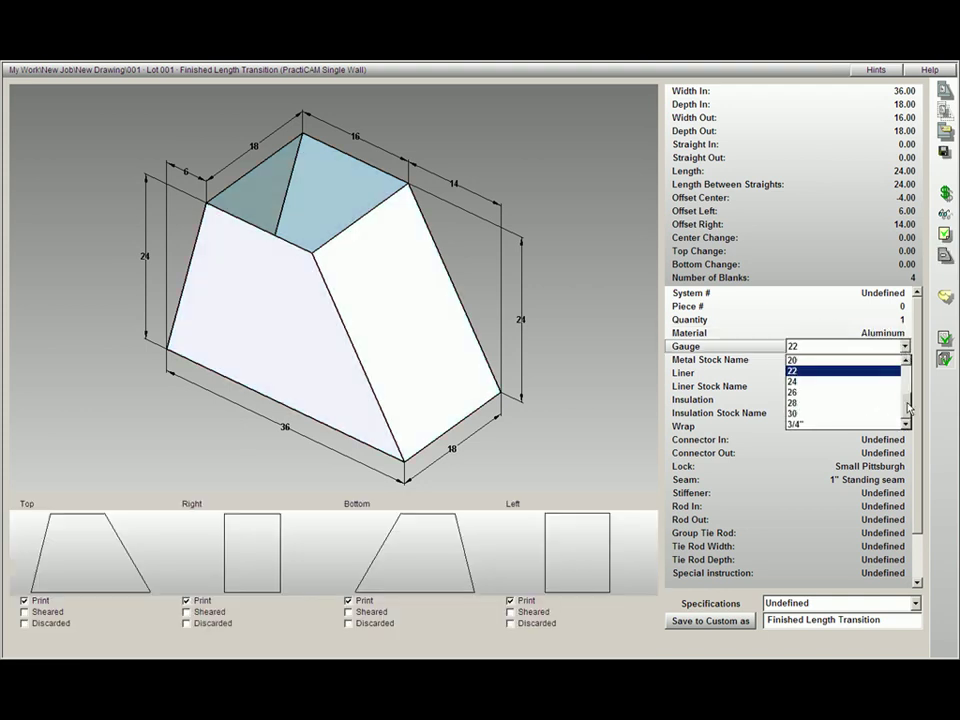
scroll(908, 408, up, 5)
click(891, 361)
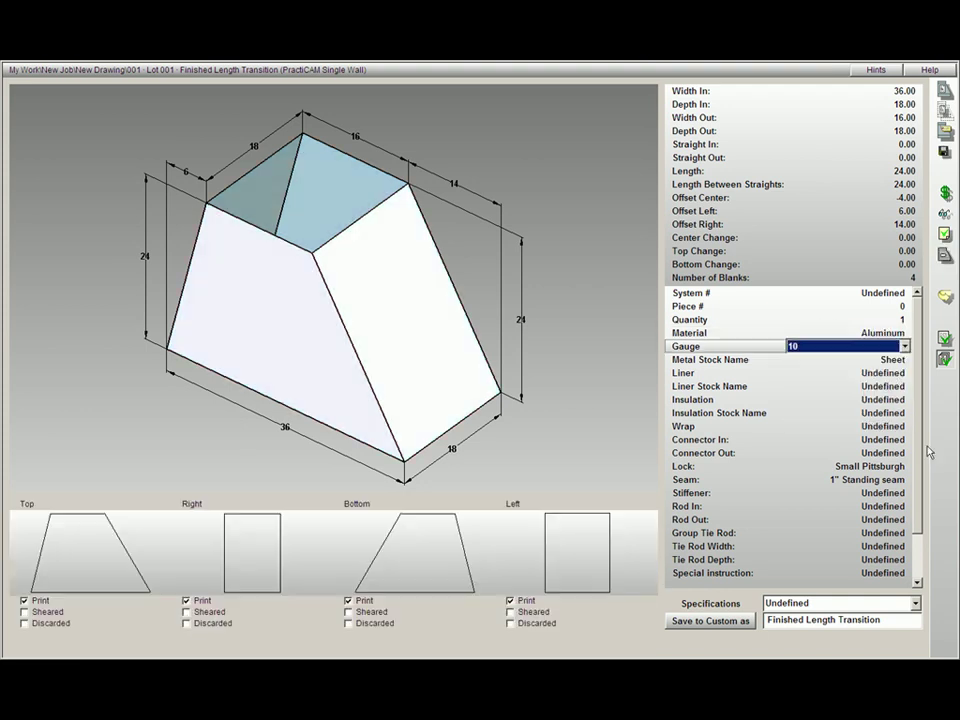
- Give the transition a Notch Back lock and close its editor
click(890, 466)
click(905, 466)
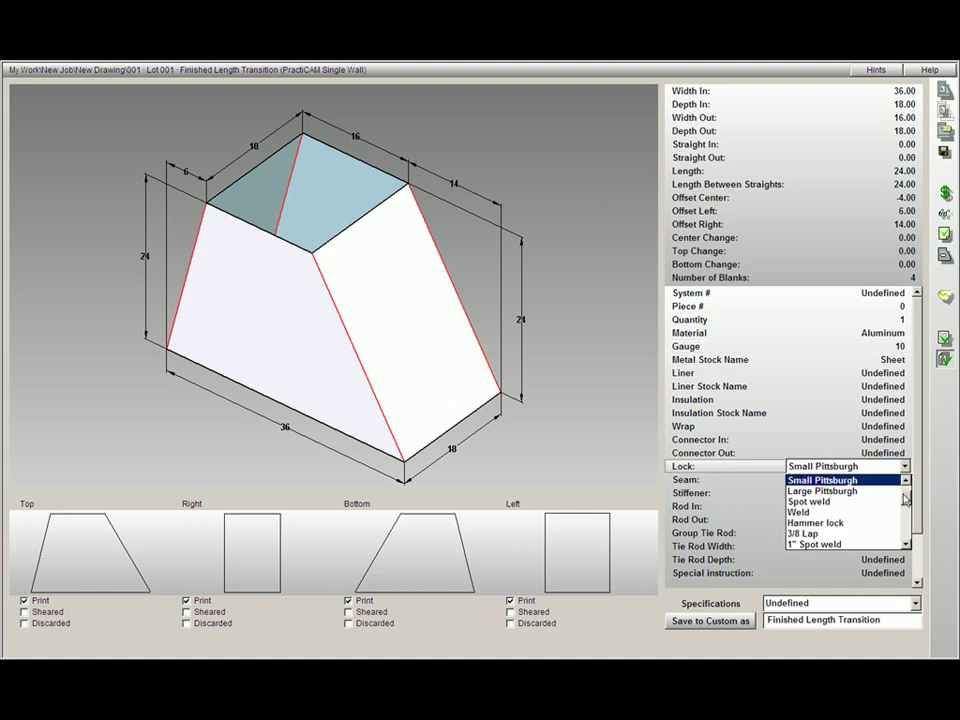
scroll(906, 500, down, 5)
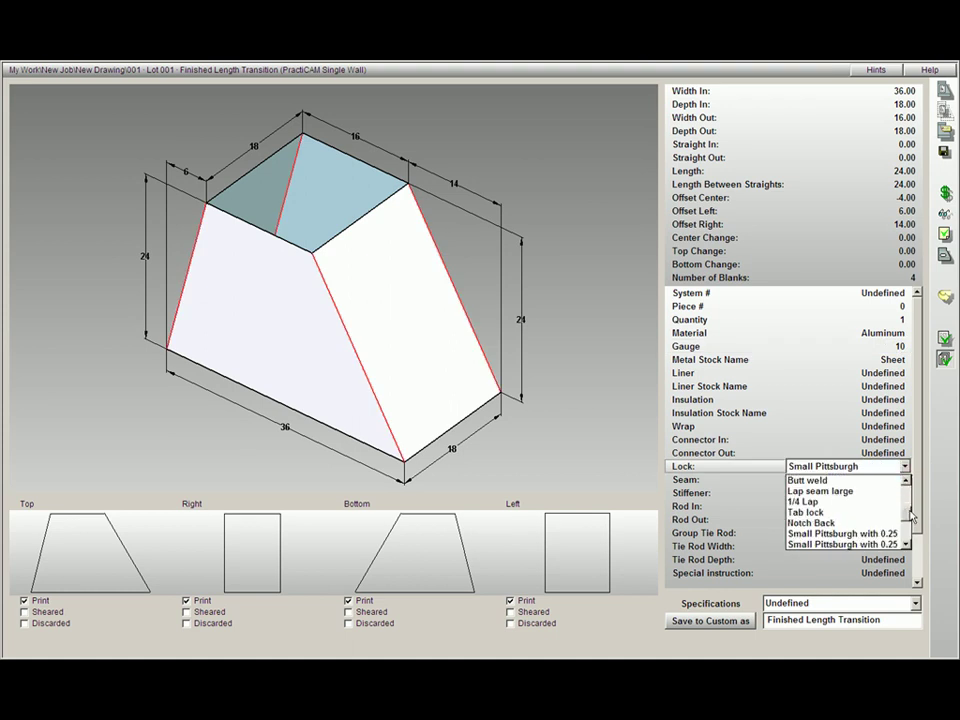
click(860, 523)
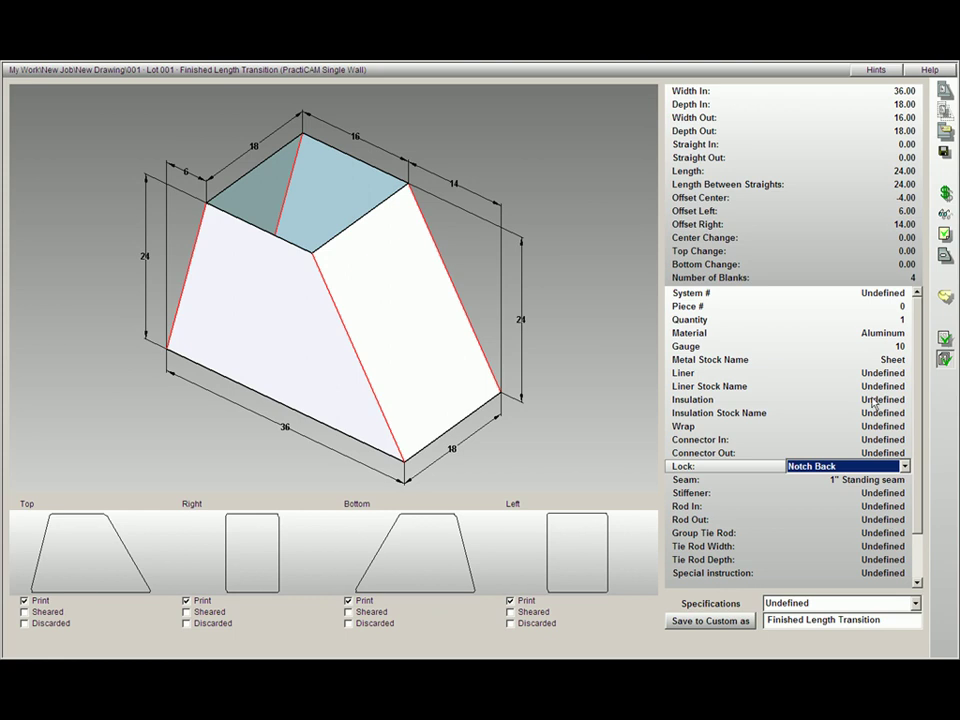
click(949, 90)
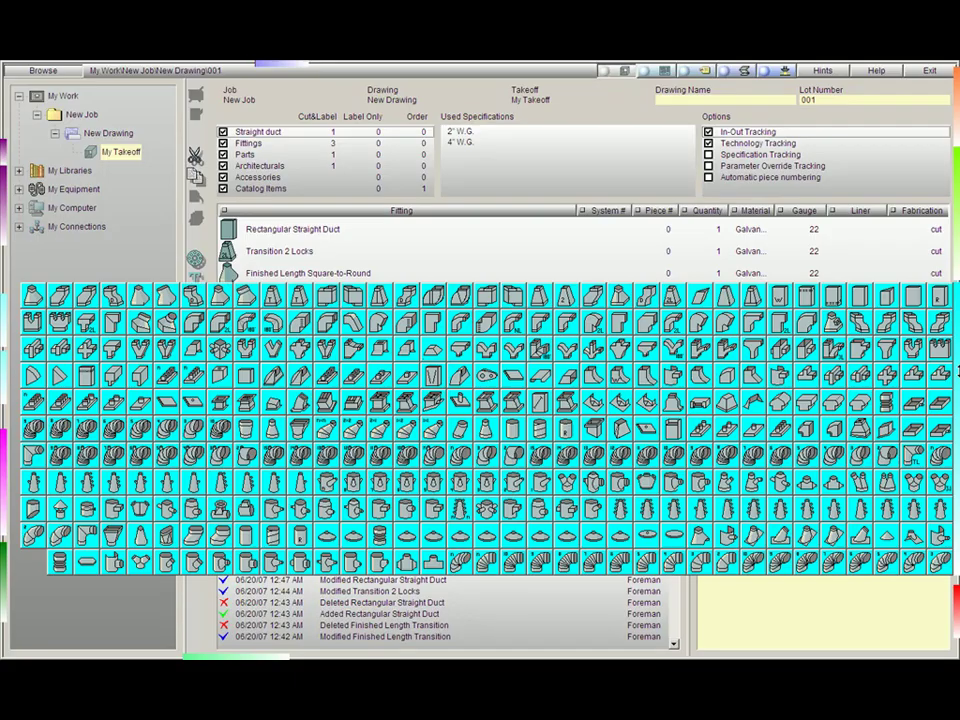
click(860, 296)
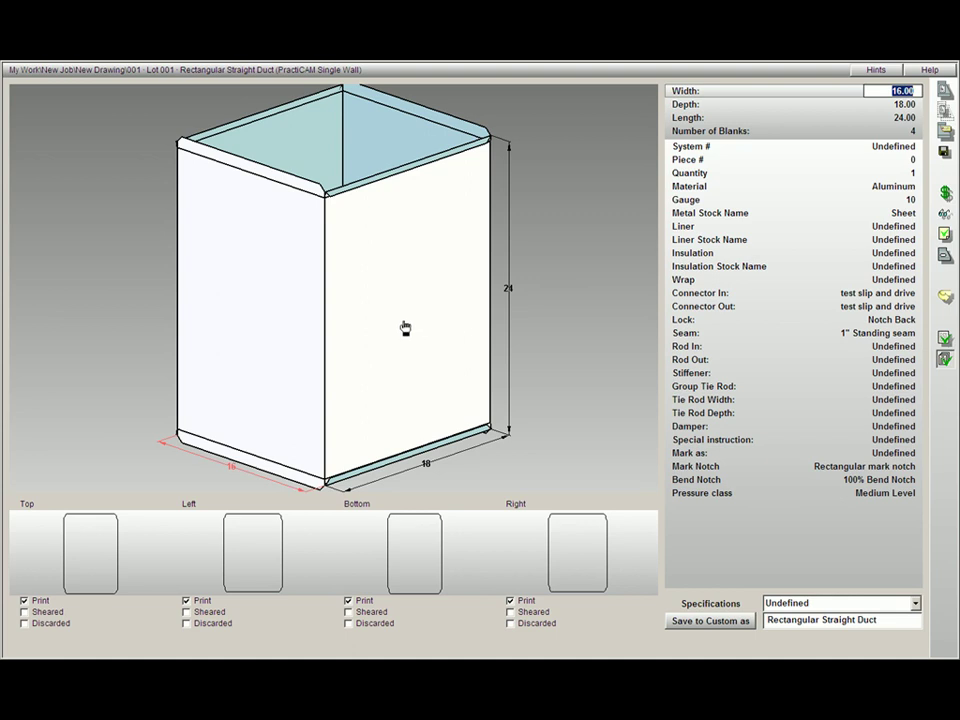
scroll(405, 326, down, 1)
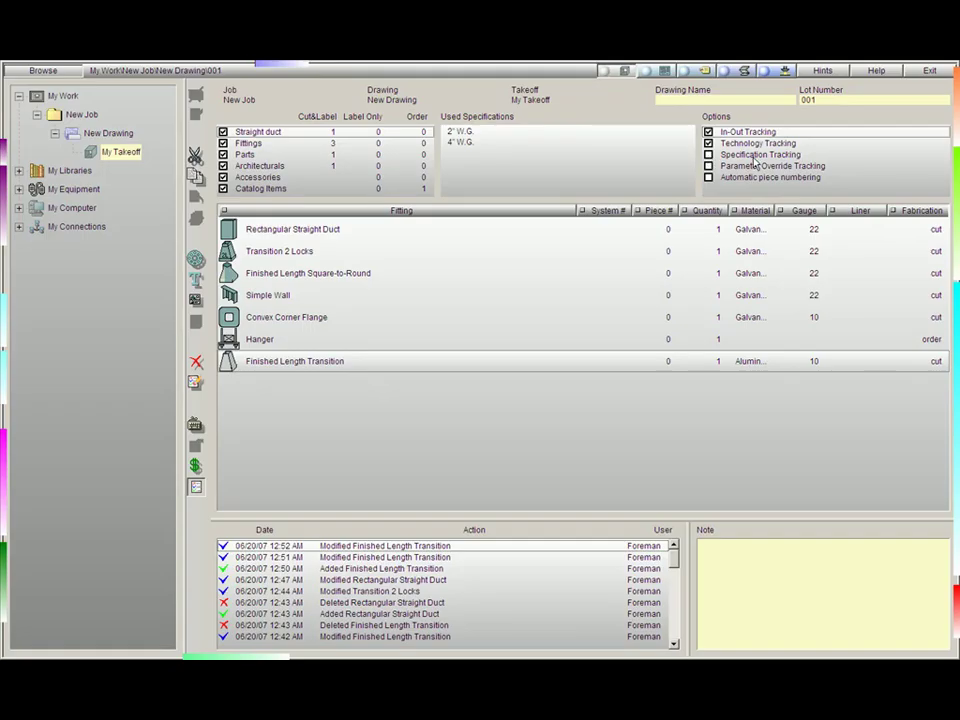
- Turn on Specification Tracking, give the transition the 3" W.G. specification, and preview a Rectangular Straight Duct
click(709, 156)
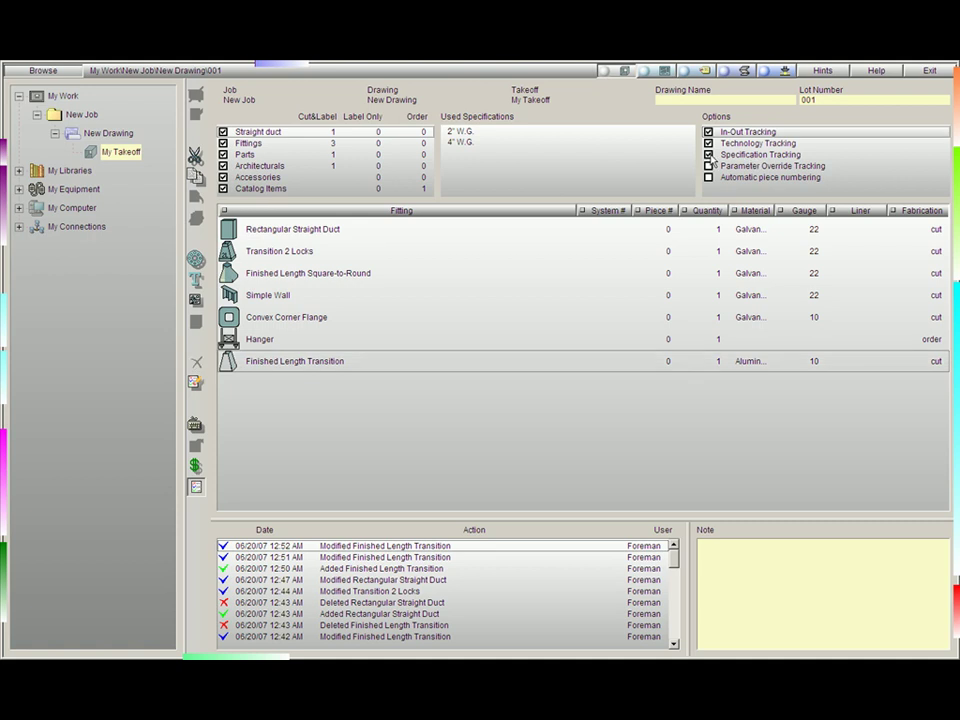
double_click(604, 370)
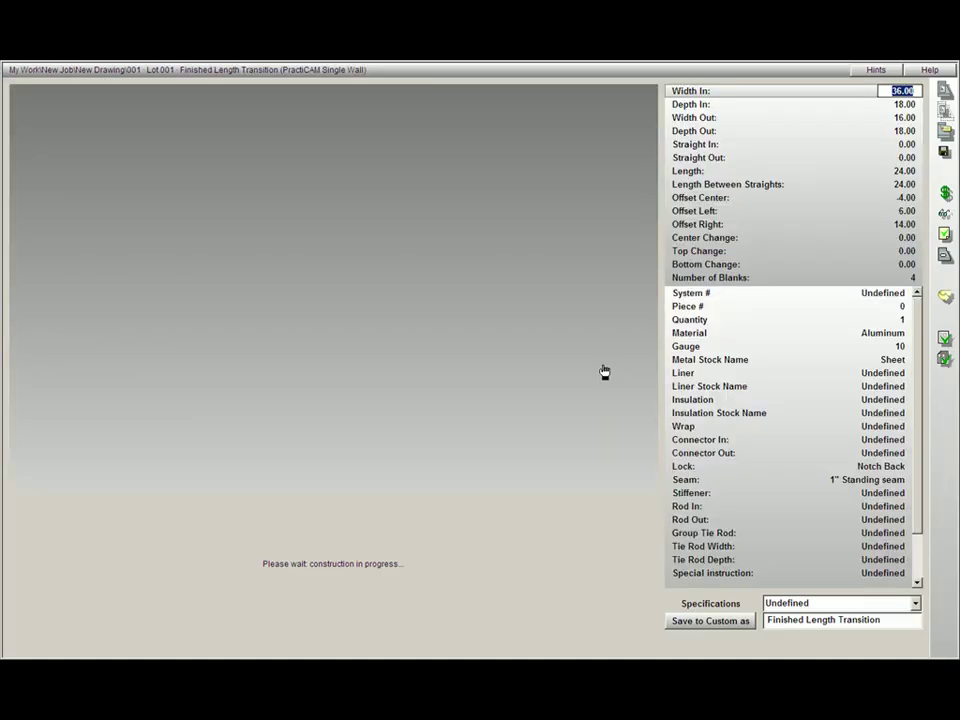
click(895, 493)
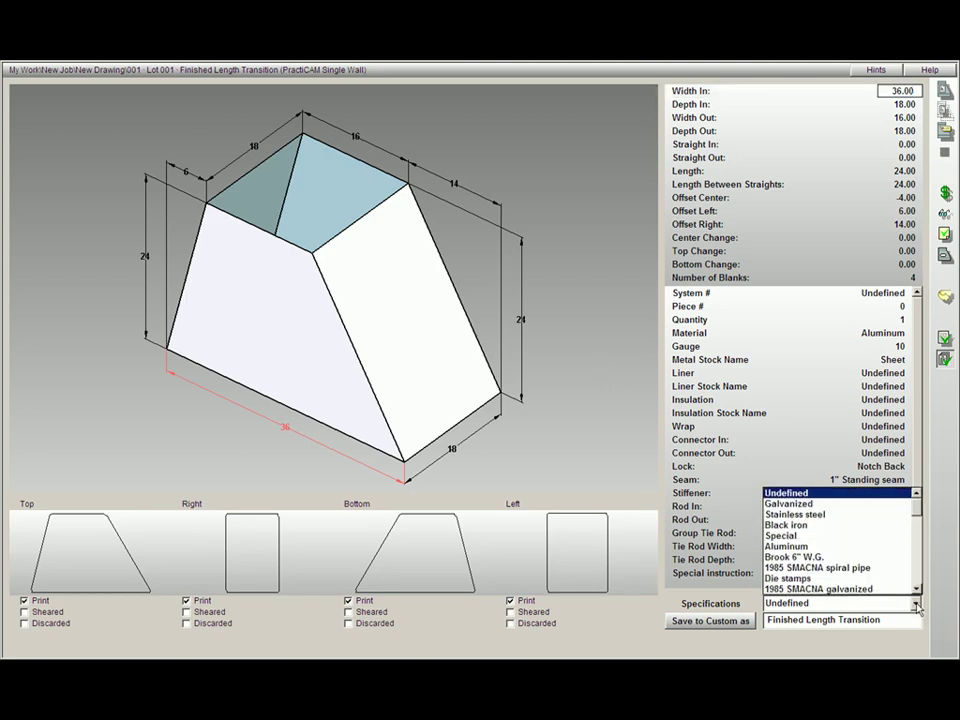
scroll(918, 585, down, 5)
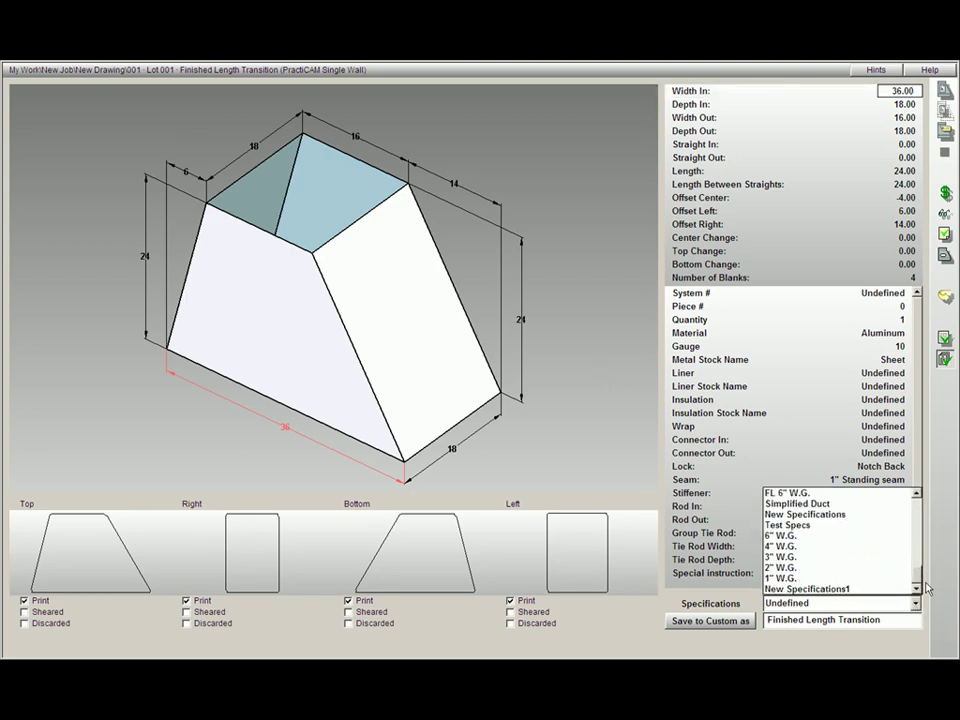
click(870, 557)
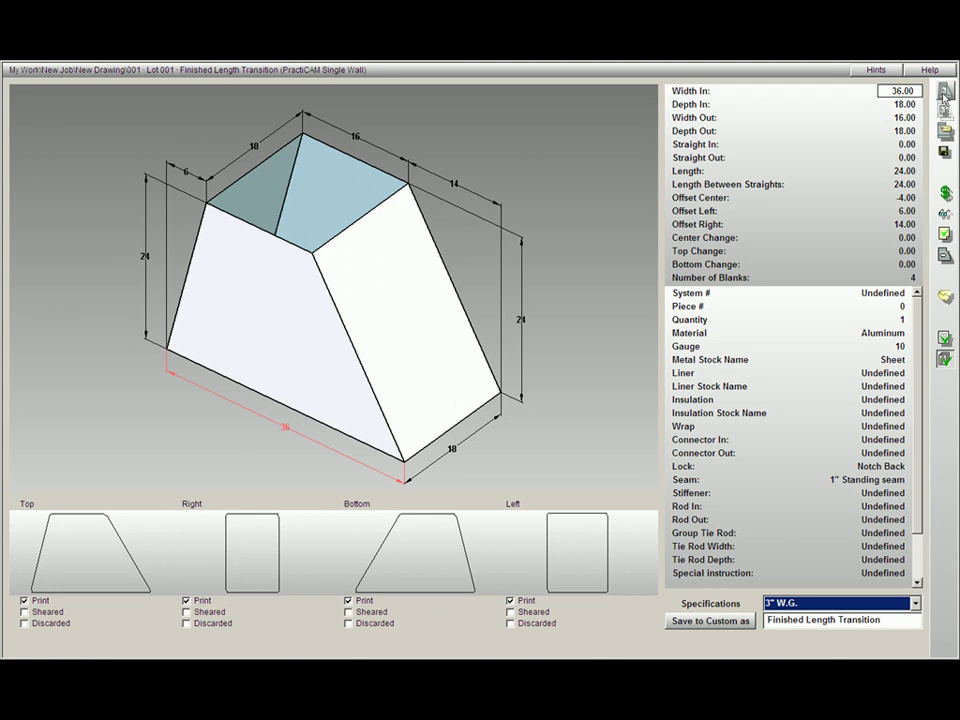
click(944, 93)
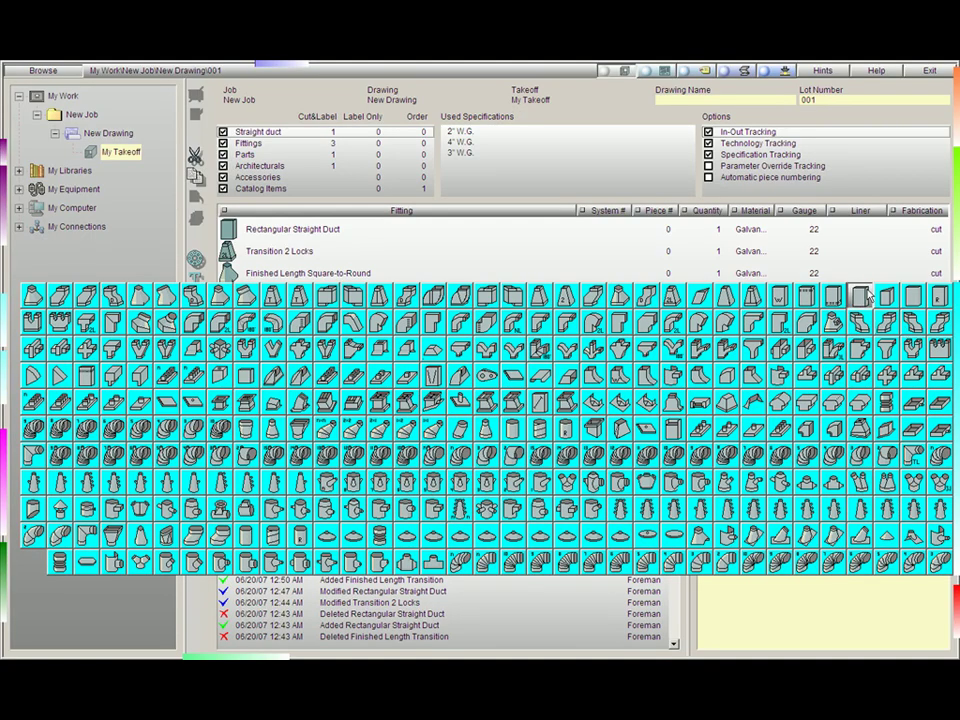
click(862, 295)
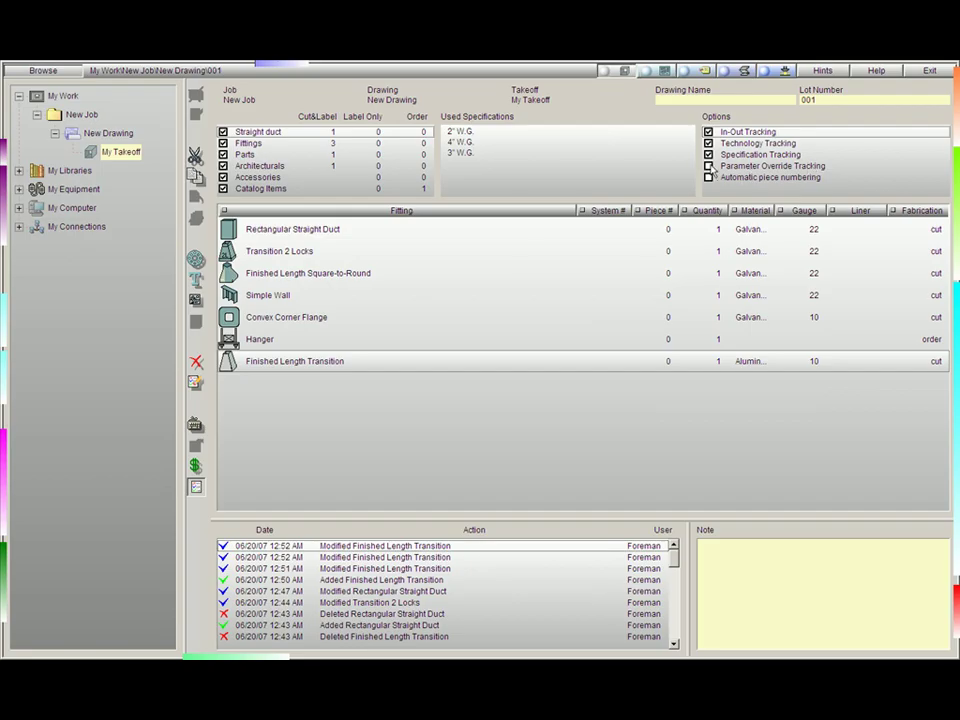
- Turn on Parameter Override Tracking, reopen and close the transition, then preview a Square Elbow 2 Locks
click(710, 167)
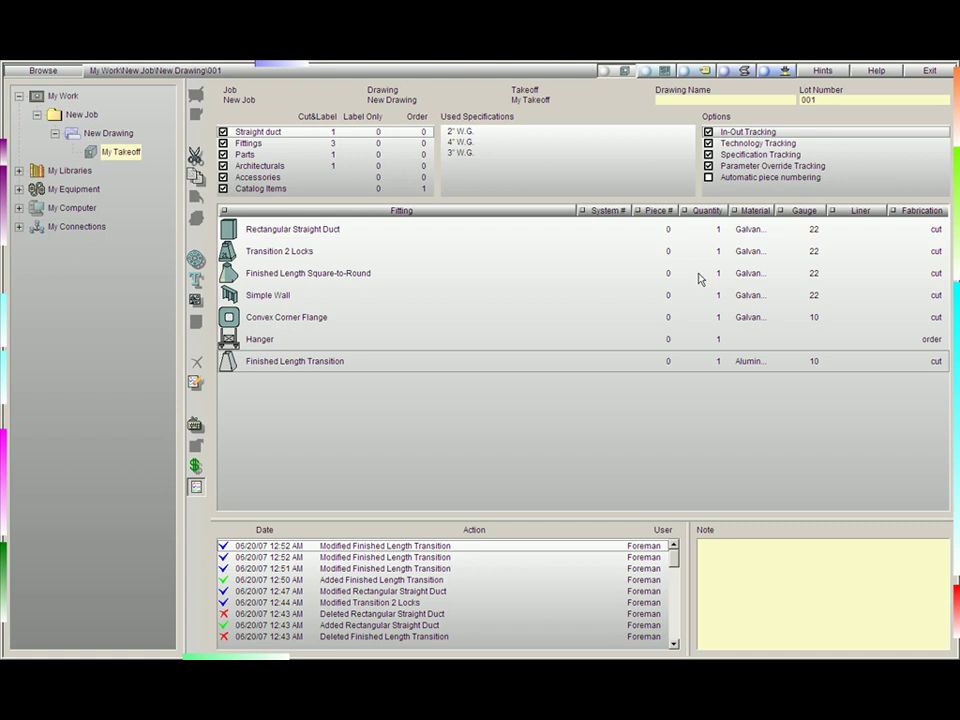
double_click(730, 366)
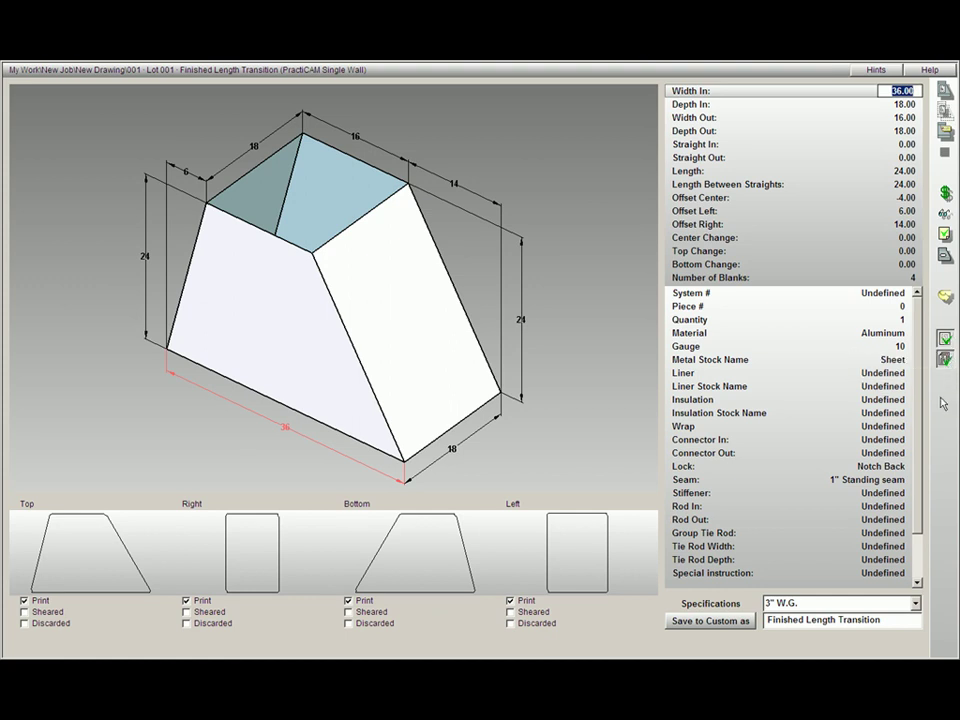
click(946, 91)
click(781, 323)
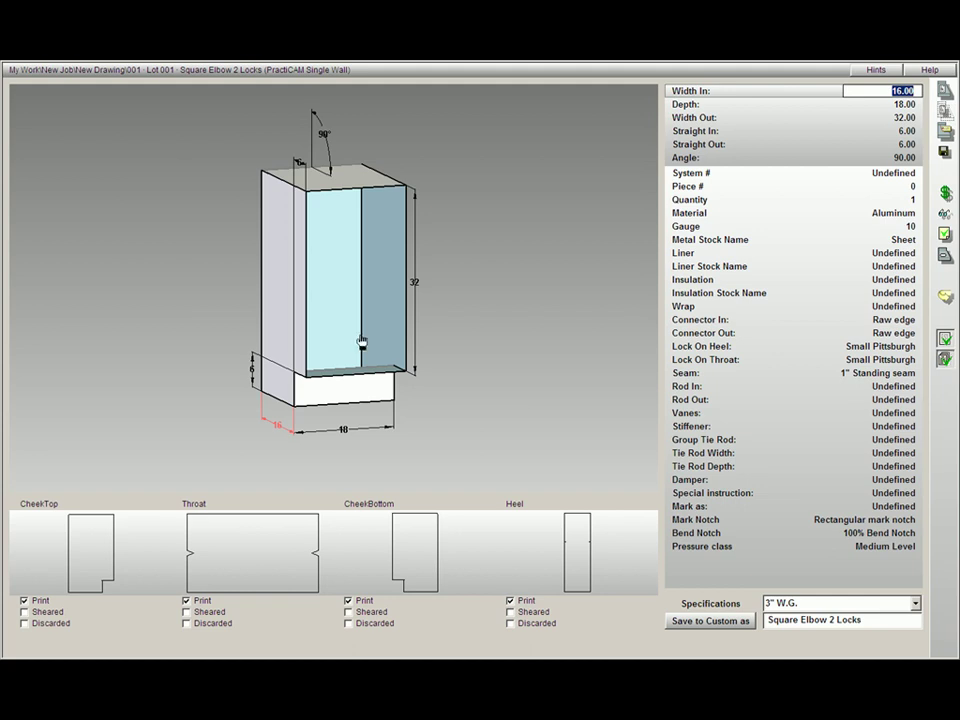
scroll(386, 340, up, 2)
scroll(386, 340, up, 2)
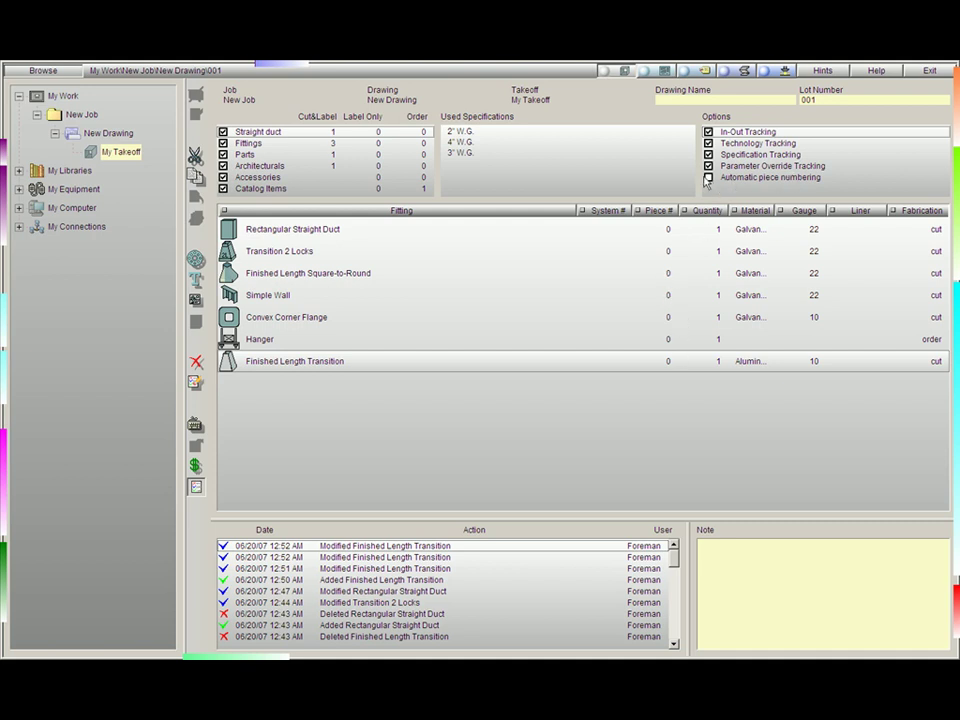
- Turn on Automatic piece numbering and add a Square Elbow 2 Locks as piece 1
click(709, 178)
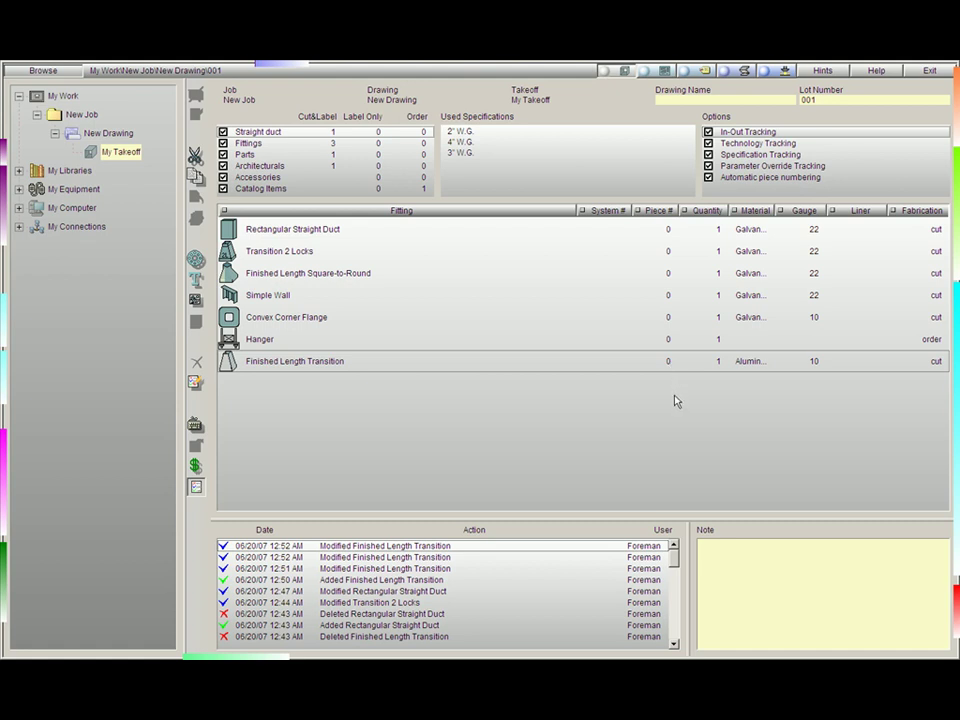
key(Insert)
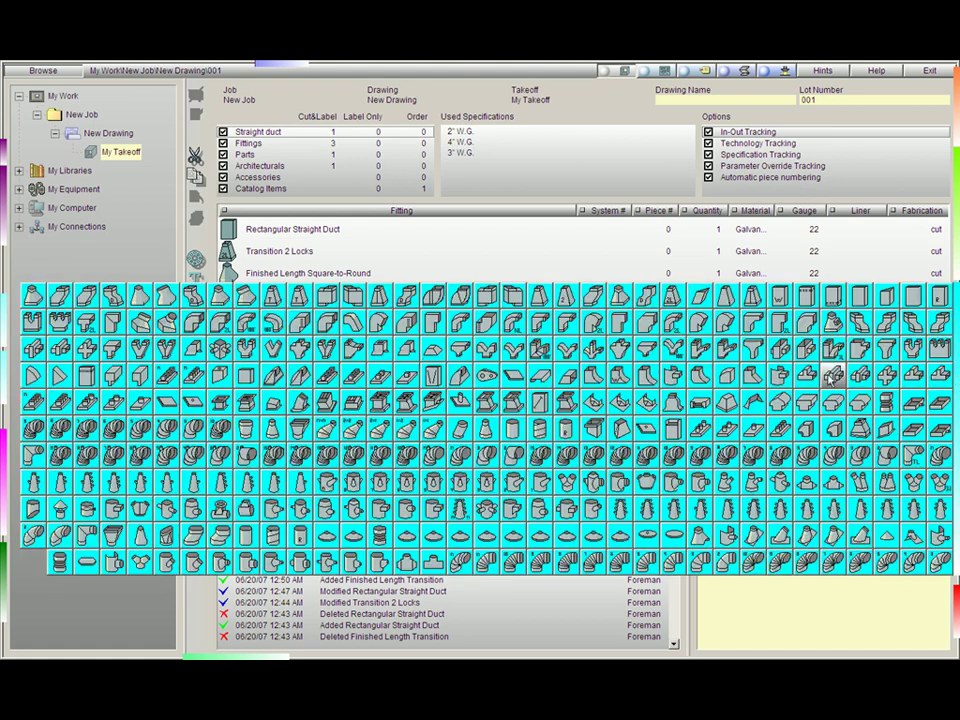
click(786, 327)
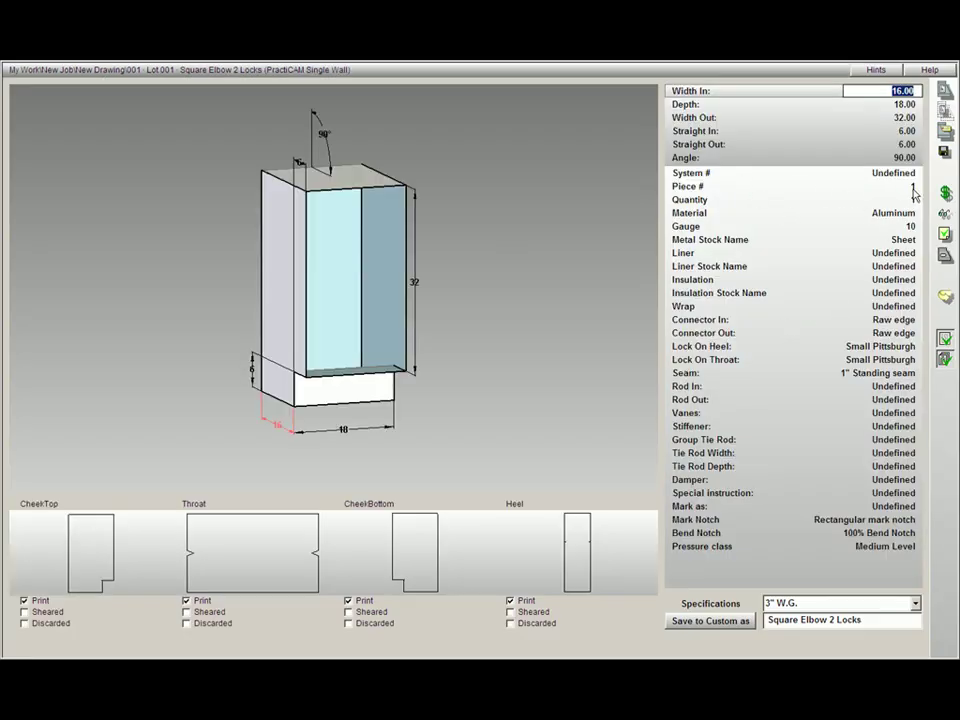
click(944, 92)
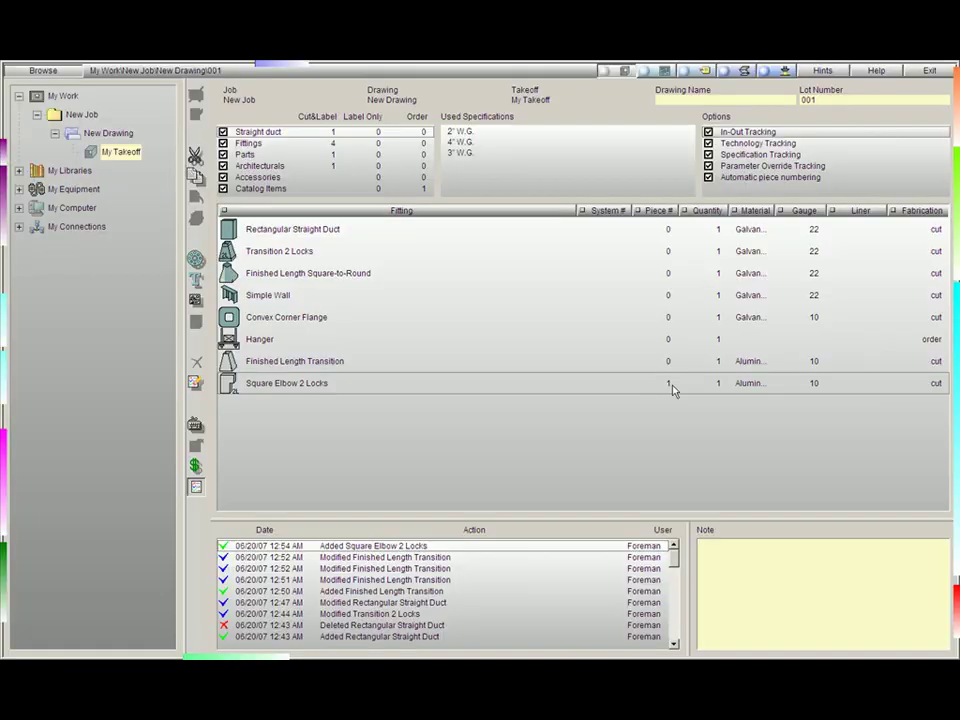
- Add a Straight Duct with Branch to the takeoff as piece 2
click(868, 393)
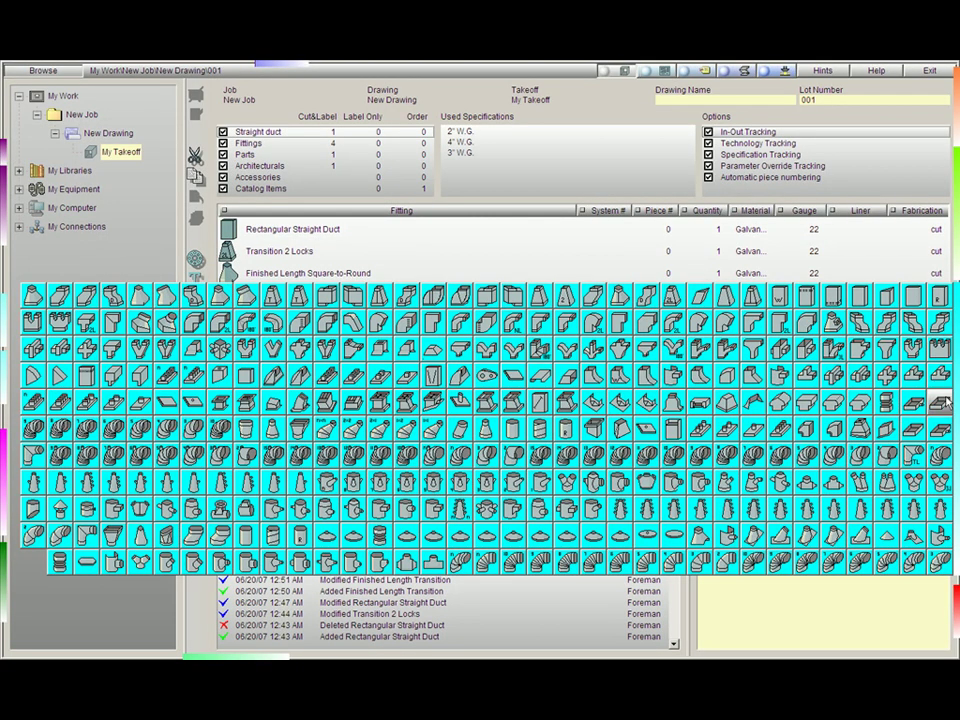
click(860, 350)
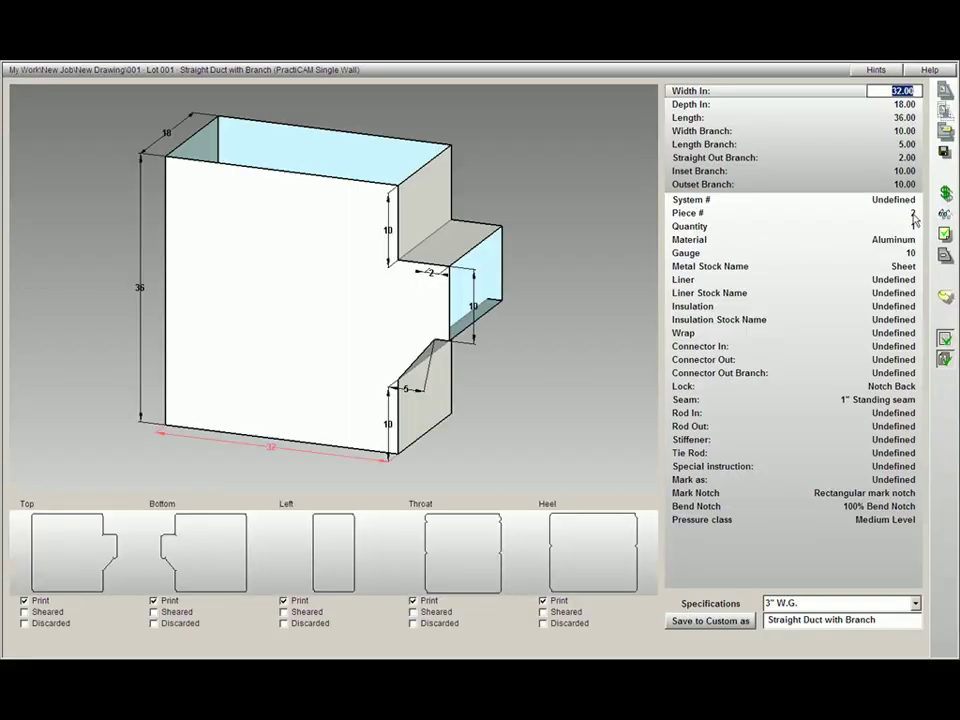
click(944, 112)
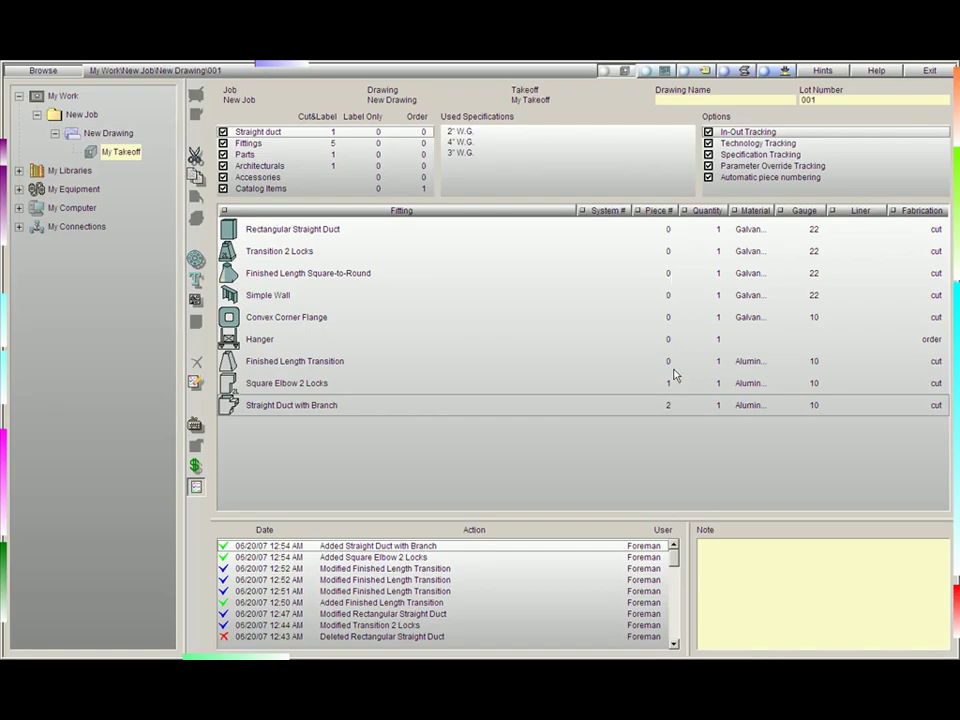